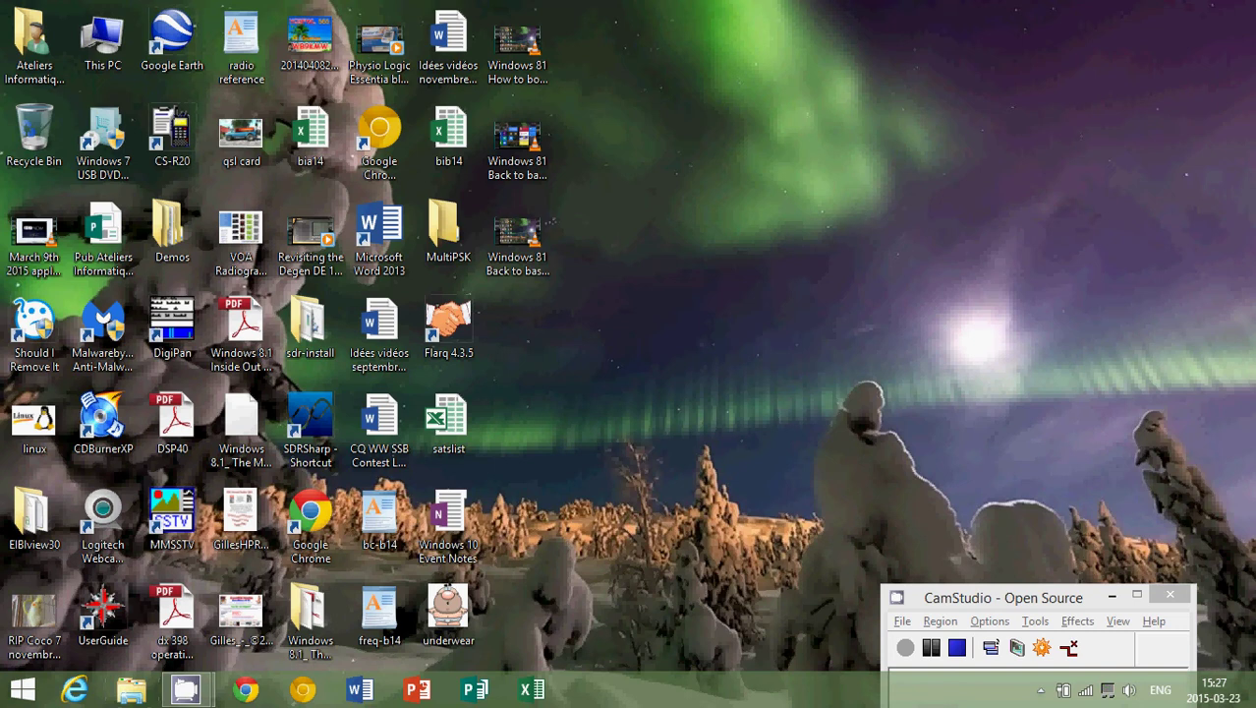
Step: Search for 'file expl' from the charms bar and launch File Explorer from the results
mouse_move(1248, 34)
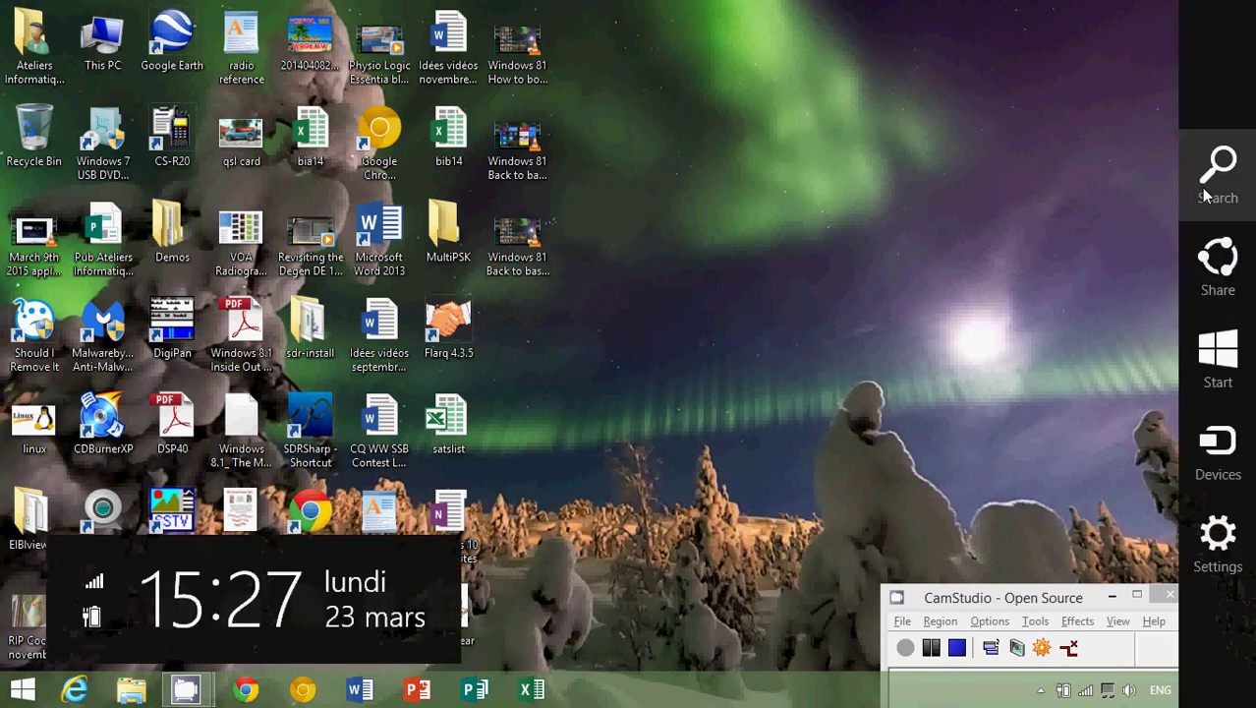
left_click(1207, 195)
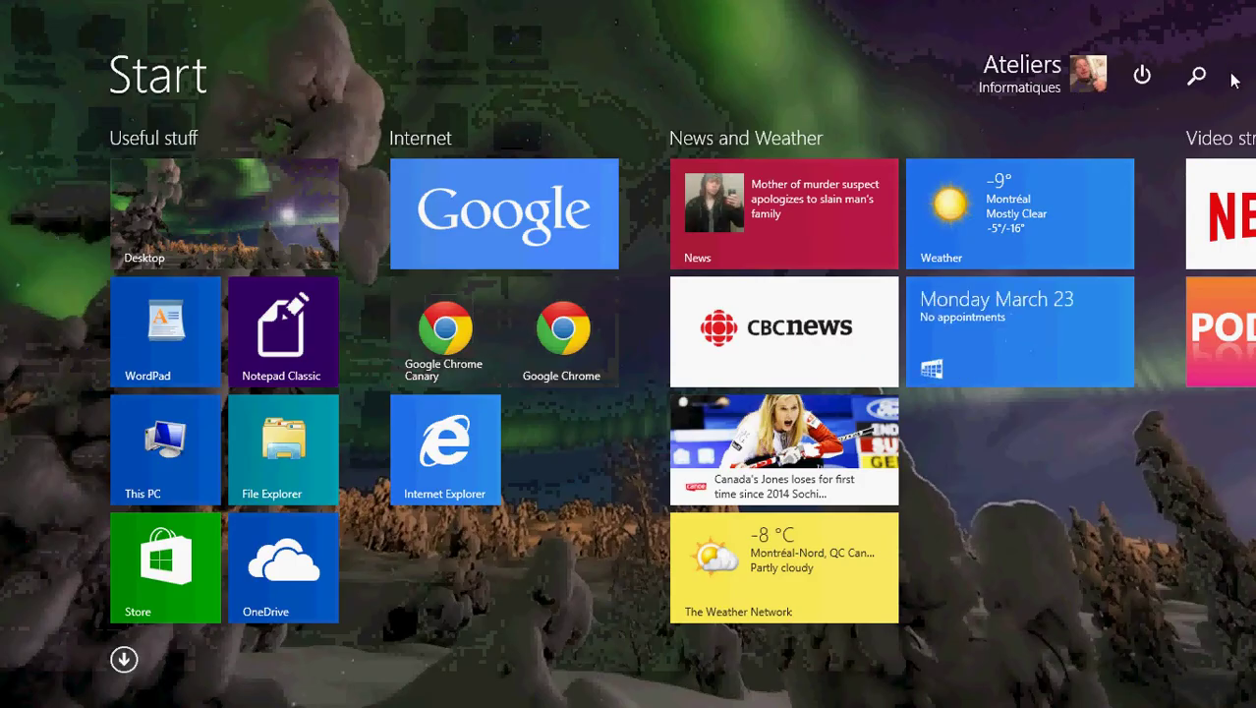
type("file e")
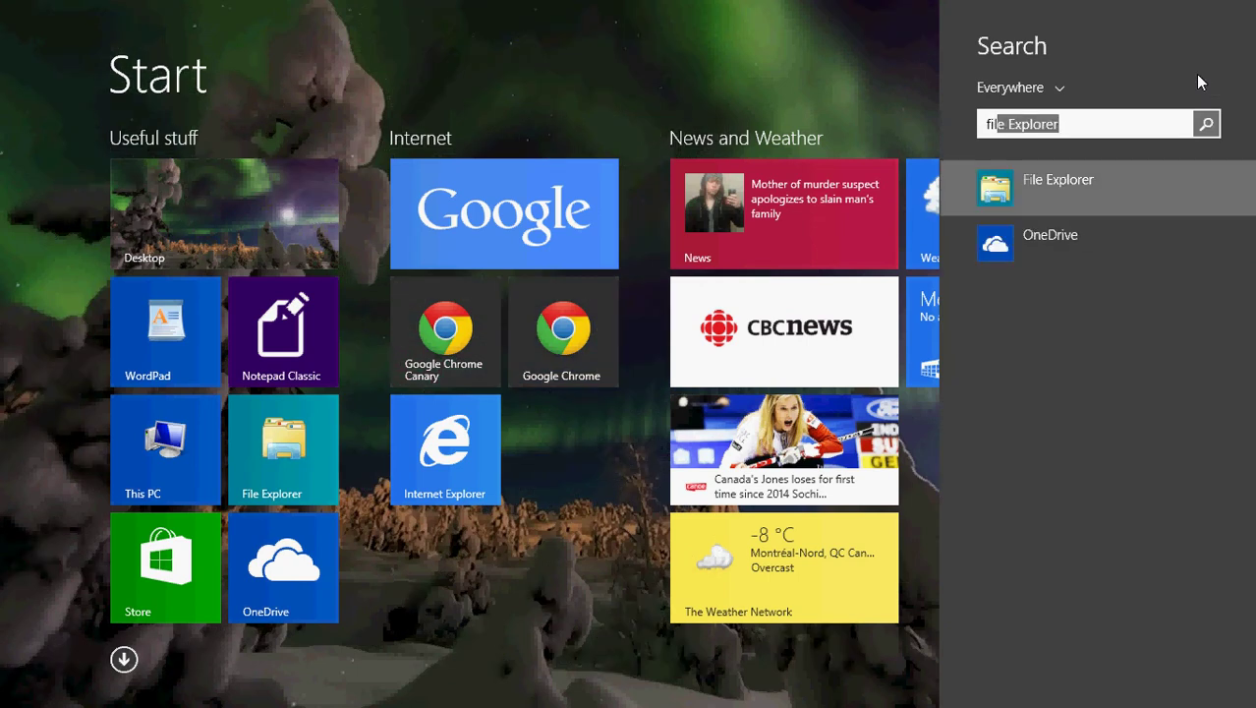
type("xpl")
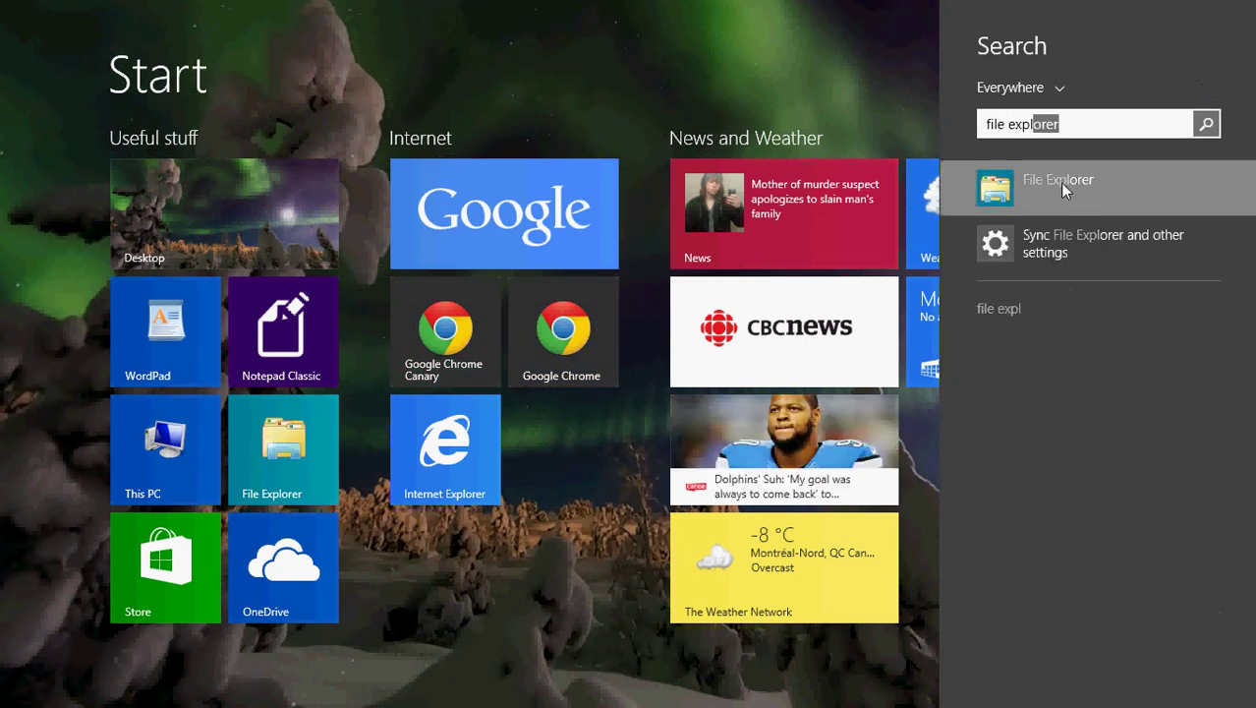
left_click(1059, 182)
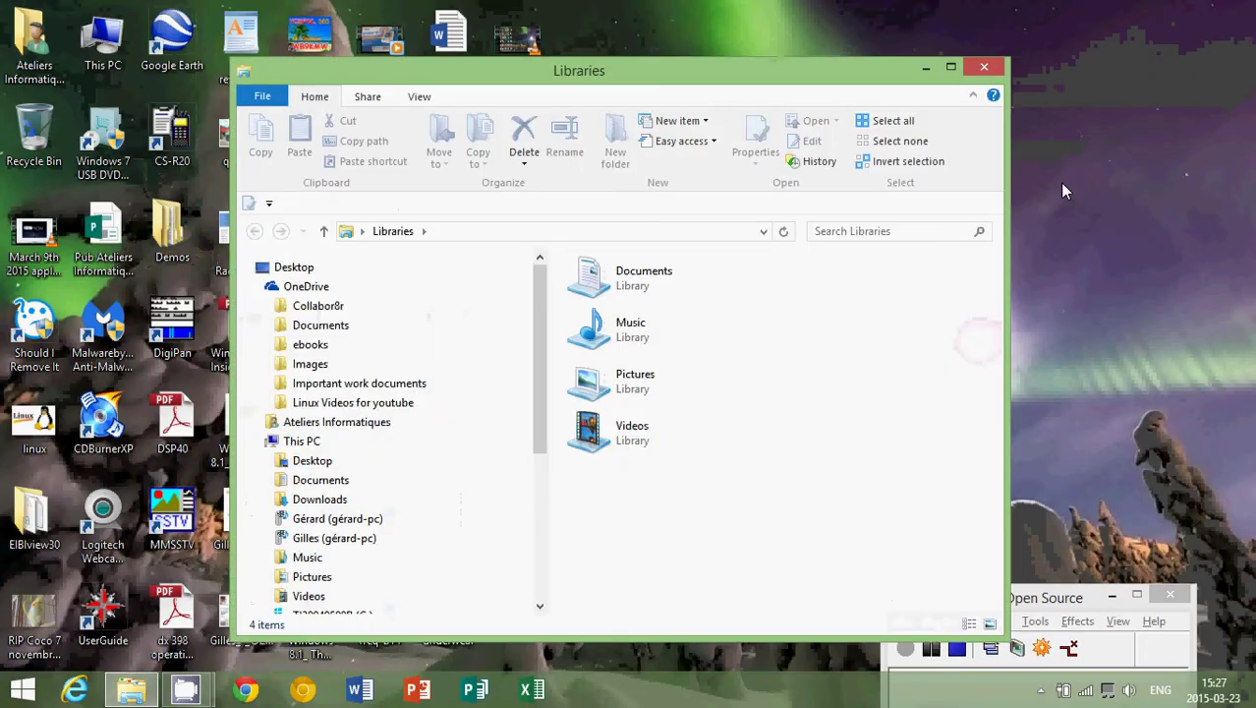
Step: Maximize the Libraries window showing Documents, Music, Pictures and Videos
left_click(950, 68)
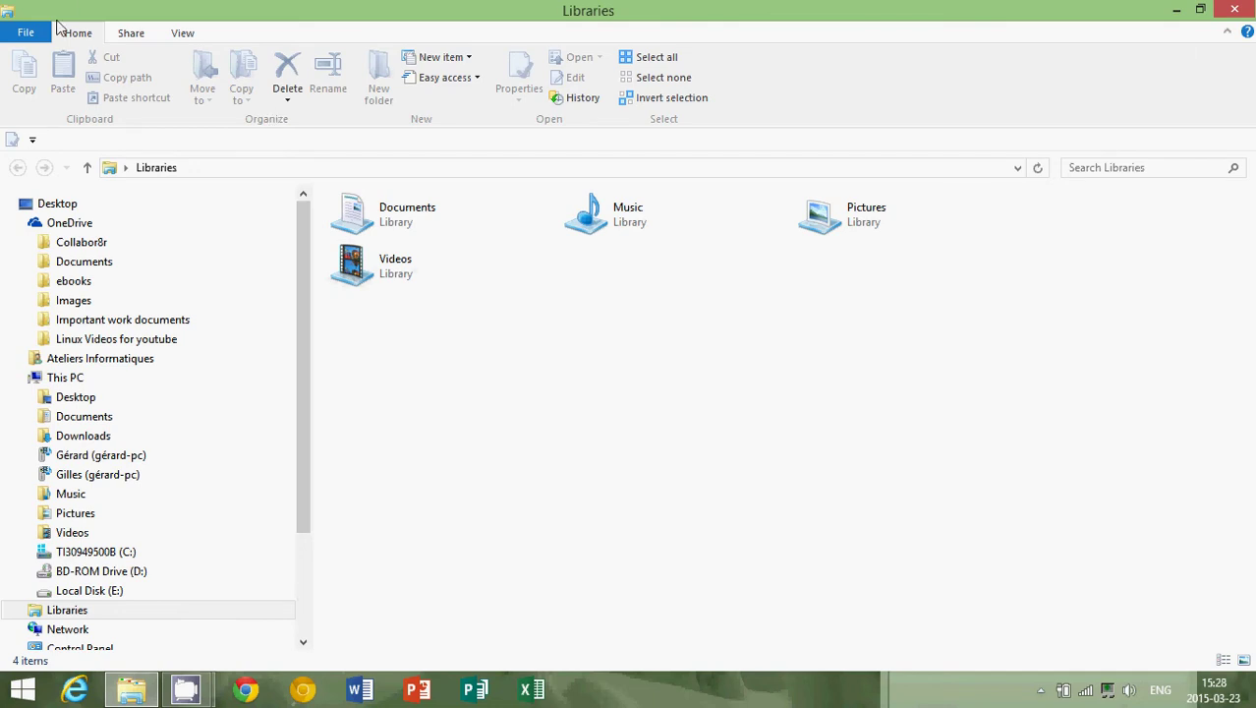
Step: Glance at the File menu, then on the View tab toggle the Preview pane on and off
left_click(24, 33)
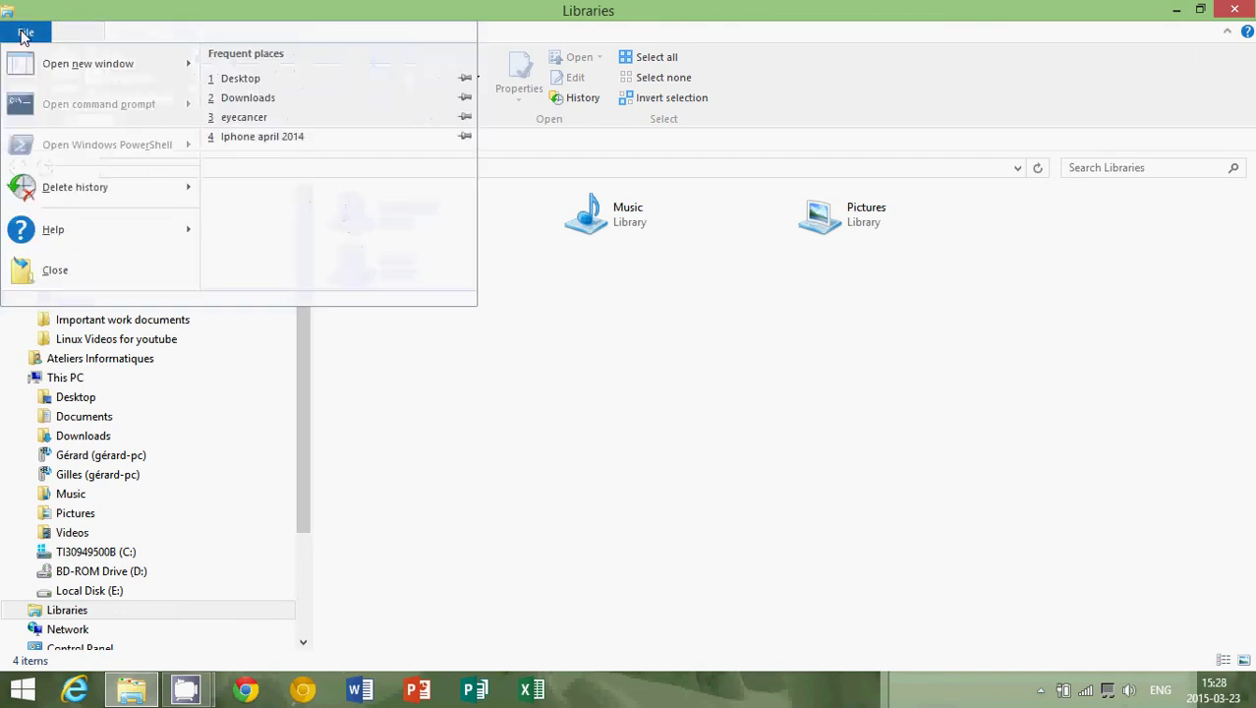
left_click(108, 8)
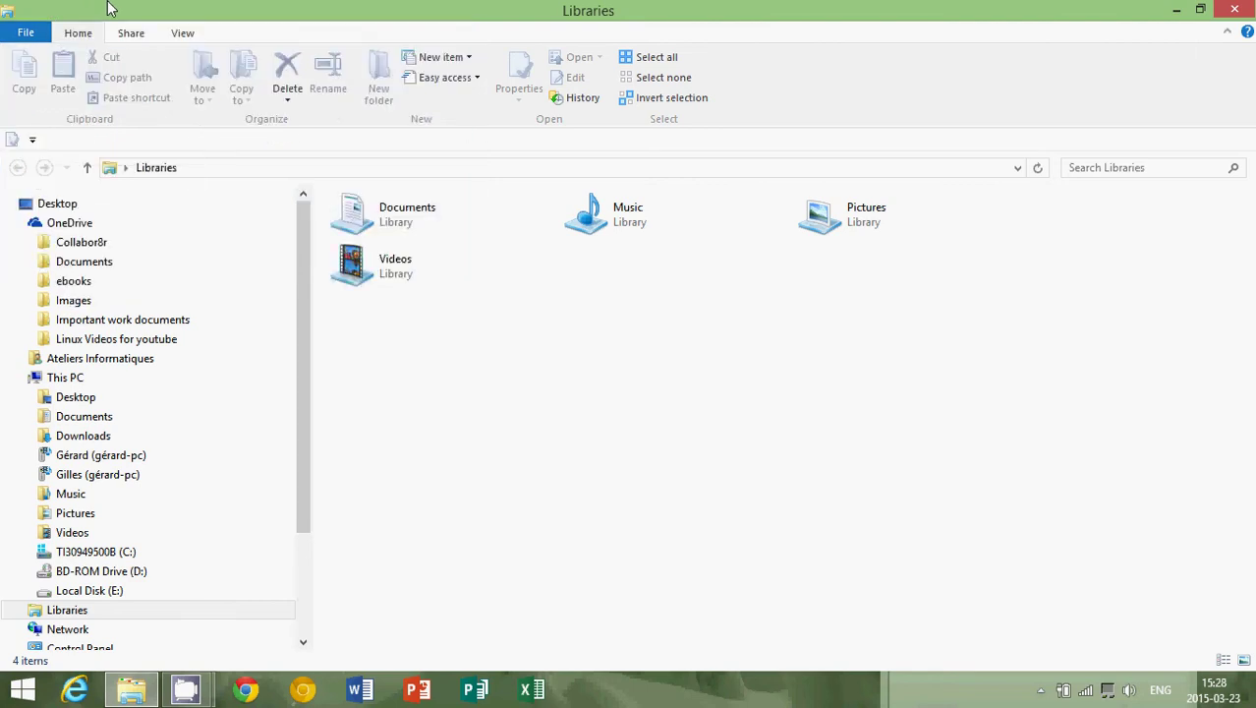
left_click(185, 35)
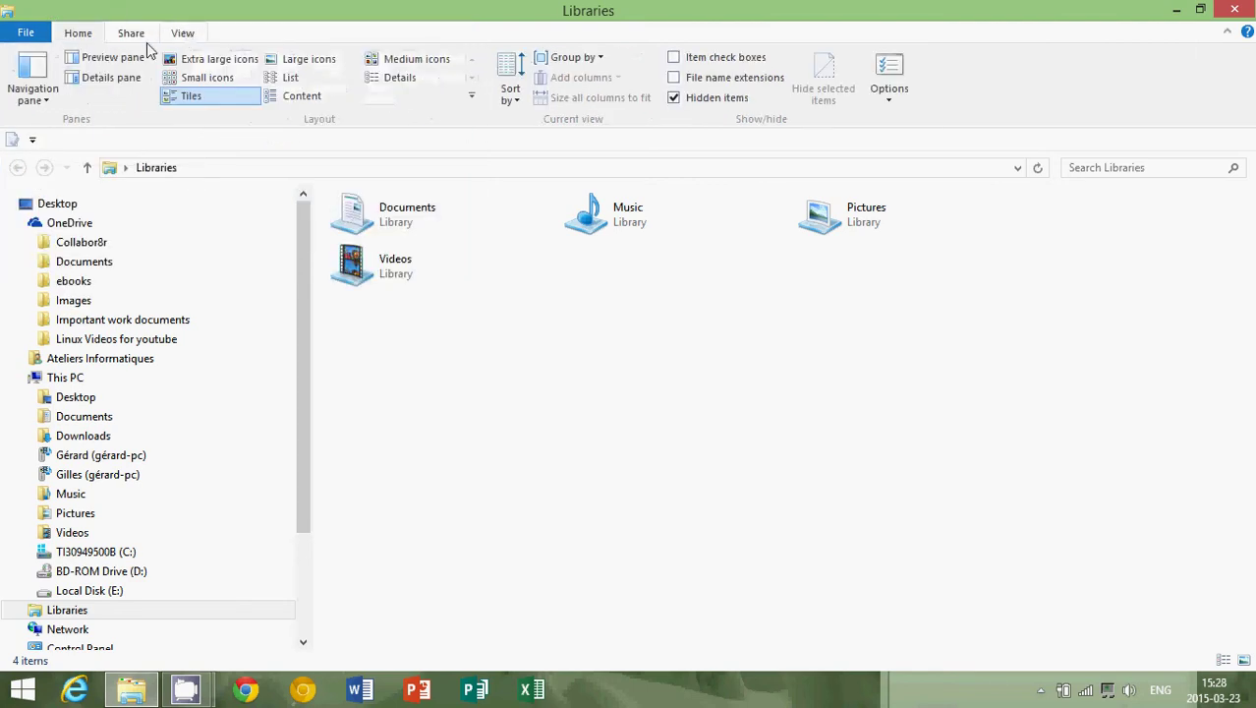
left_click(110, 59)
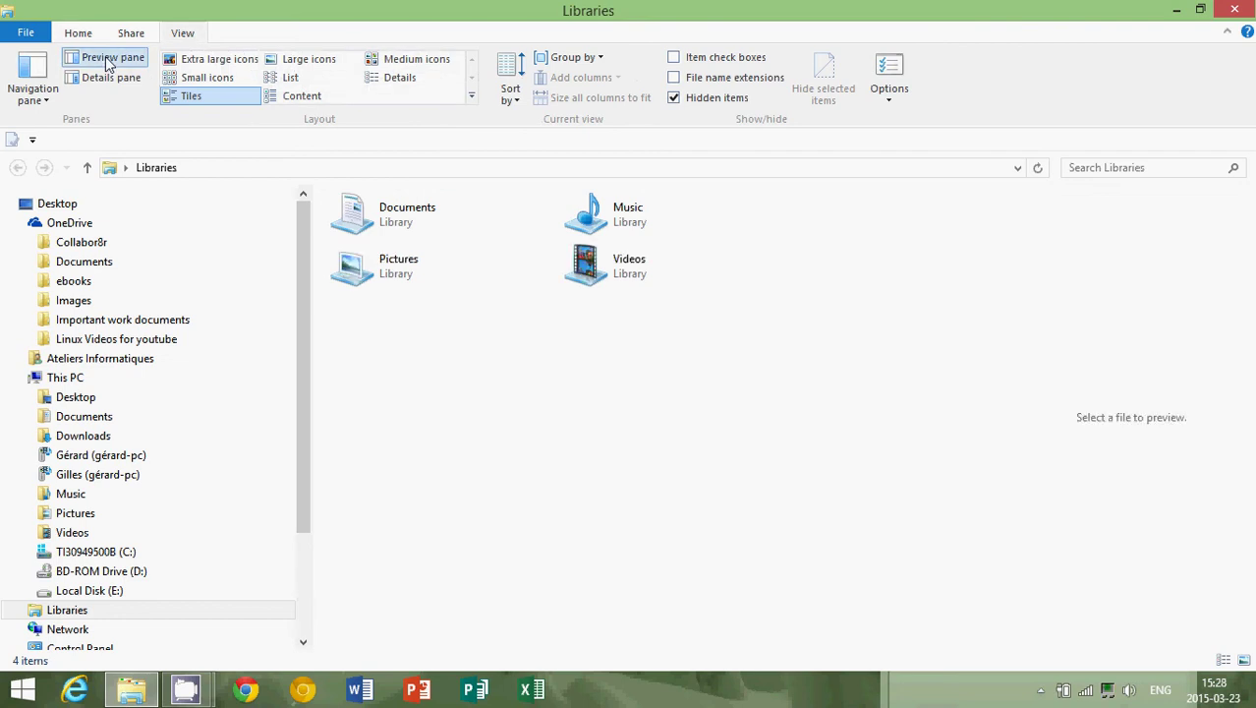
left_click(110, 59)
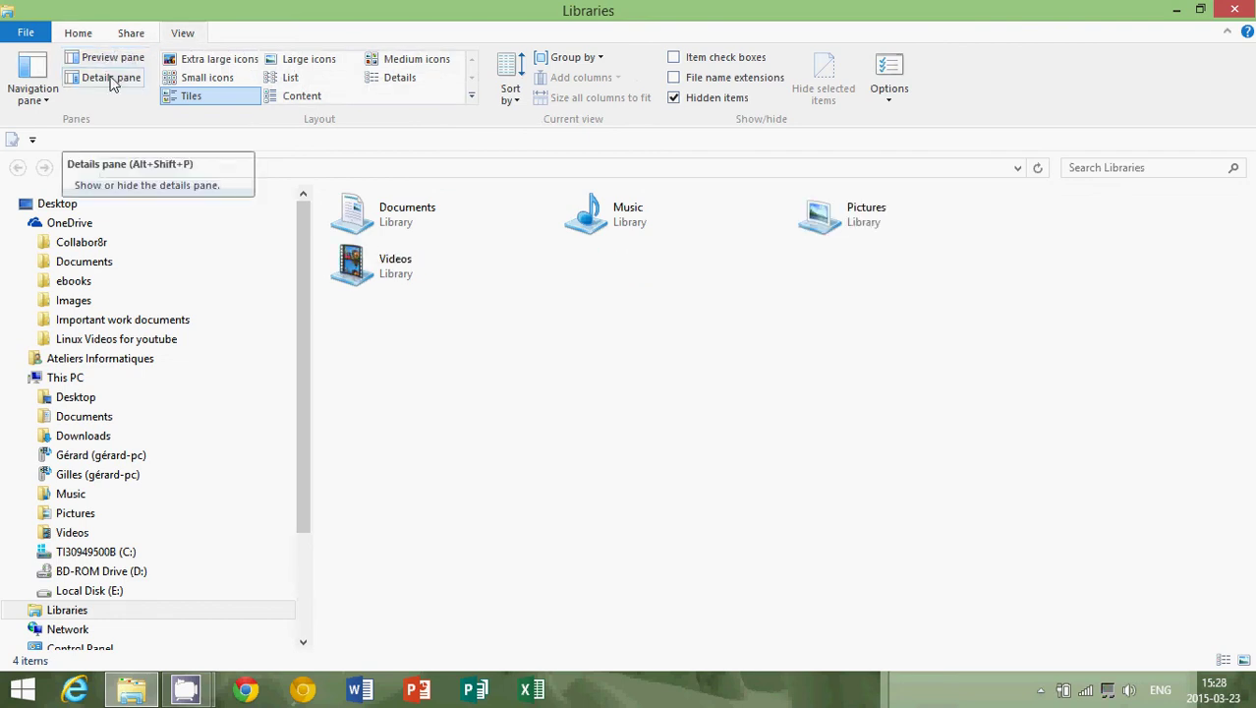
Step: Turn off the Navigation pane and Show all folders, then toggle Show libraries
left_click(43, 93)
left_click(43, 119)
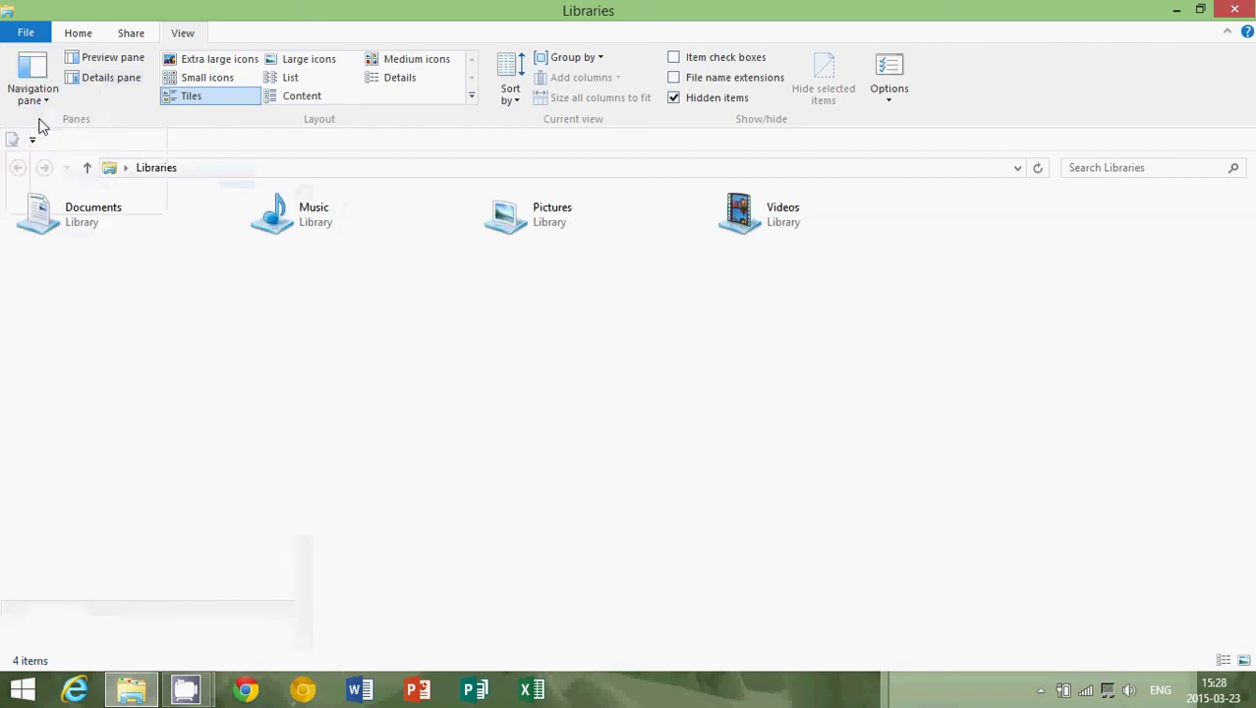
left_click(39, 91)
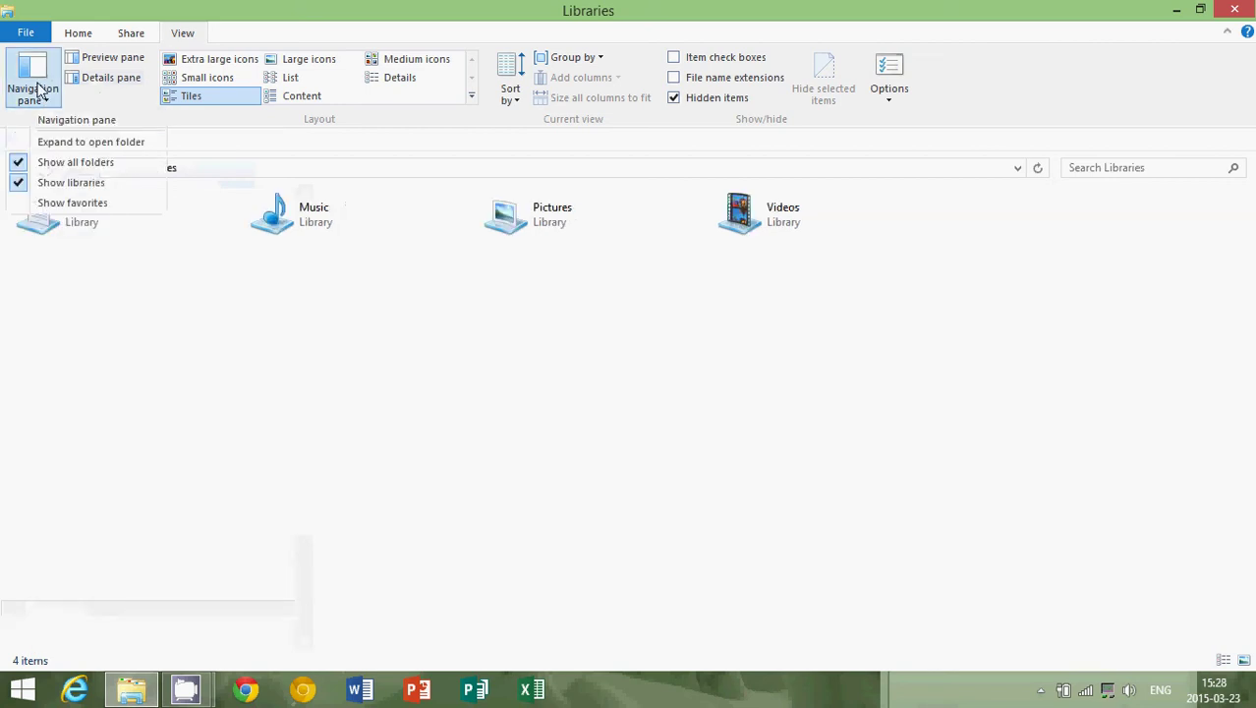
left_click(61, 166)
left_click(39, 87)
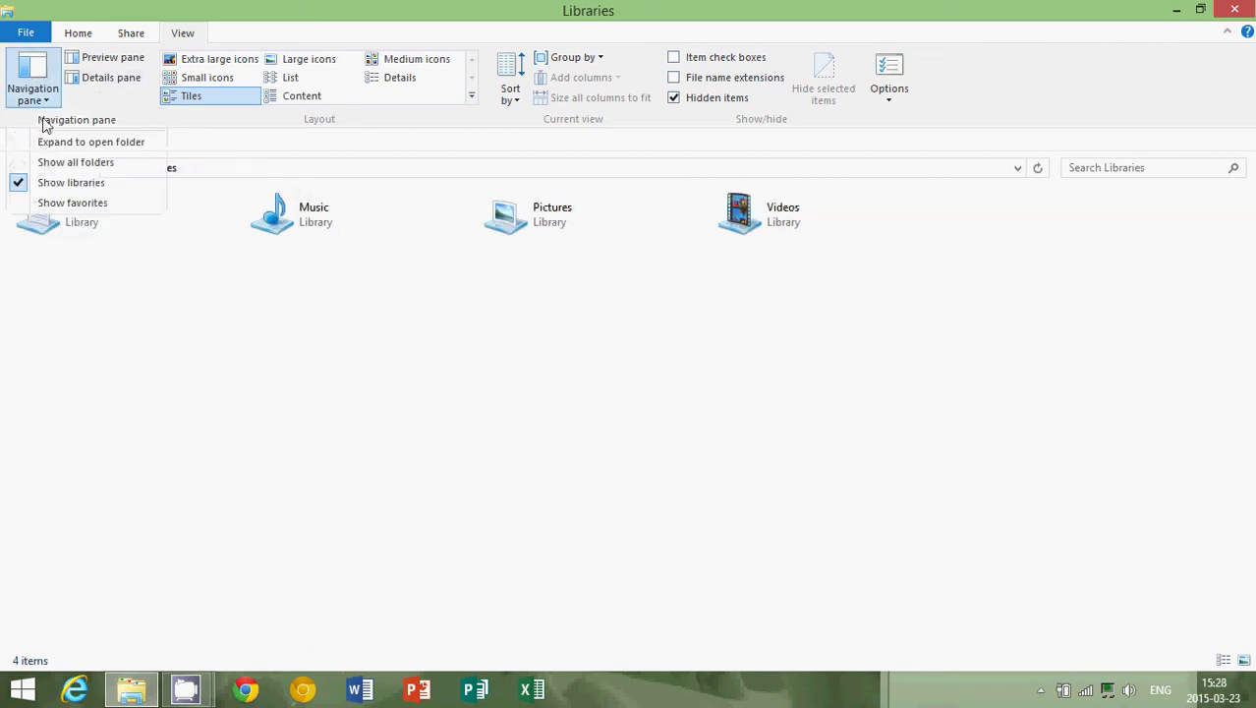
left_click(46, 184)
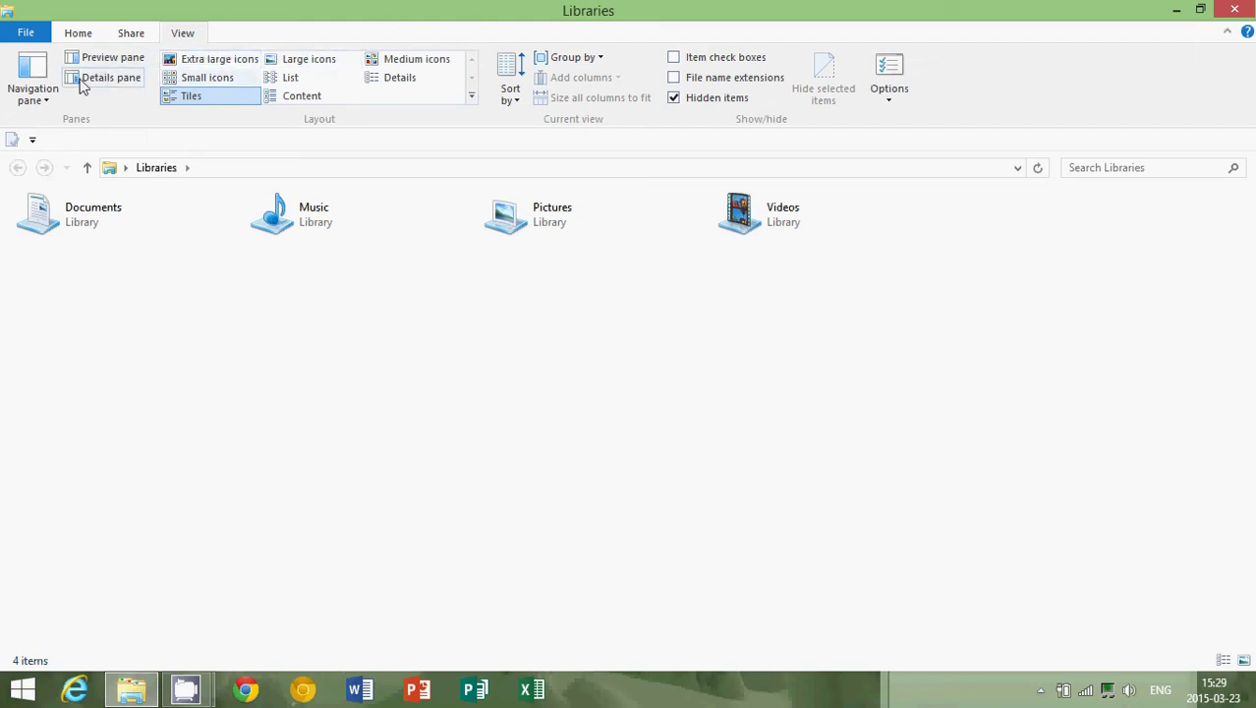
Step: Check the Options dropdown, then collapse the ribbon to just its tab names
left_click(889, 92)
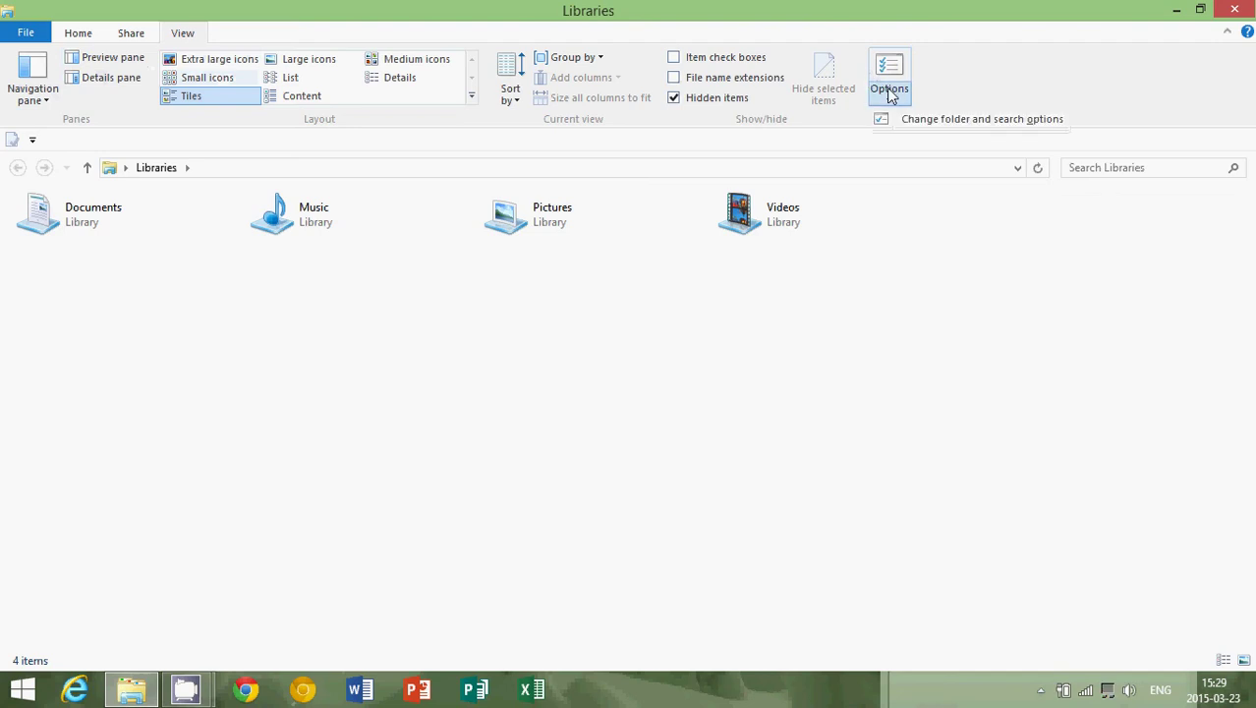
left_click(1005, 84)
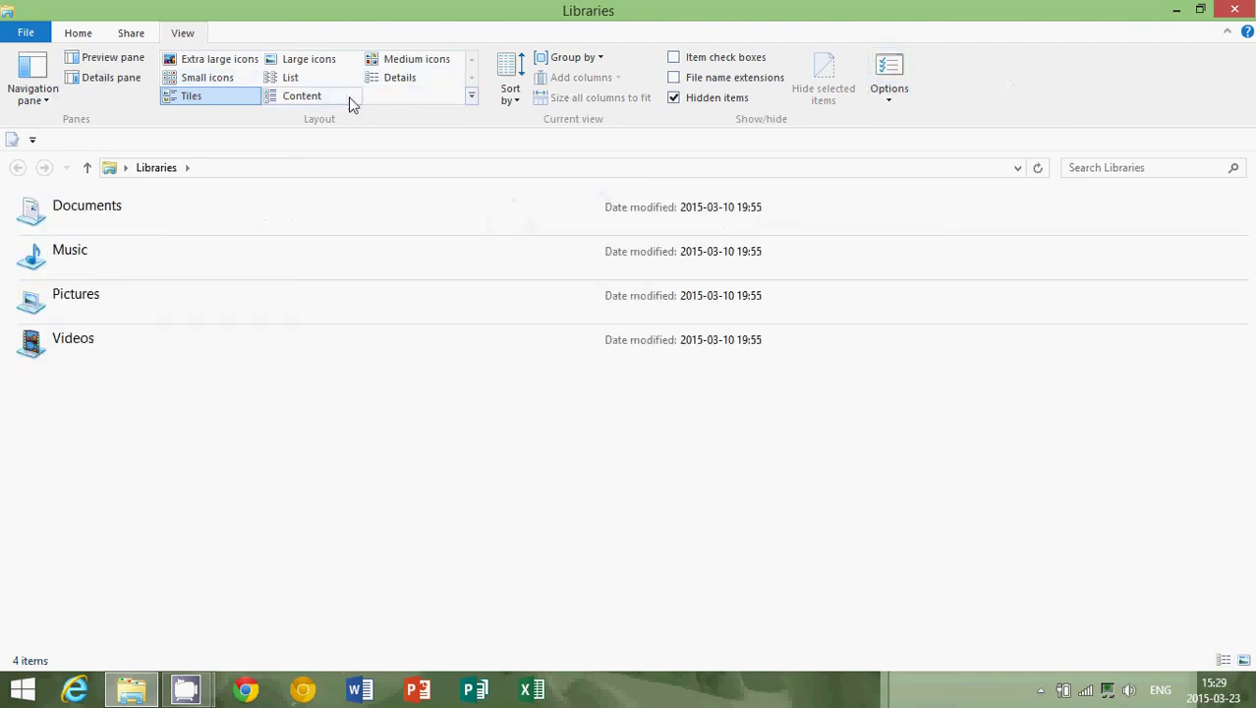
left_click(1226, 33)
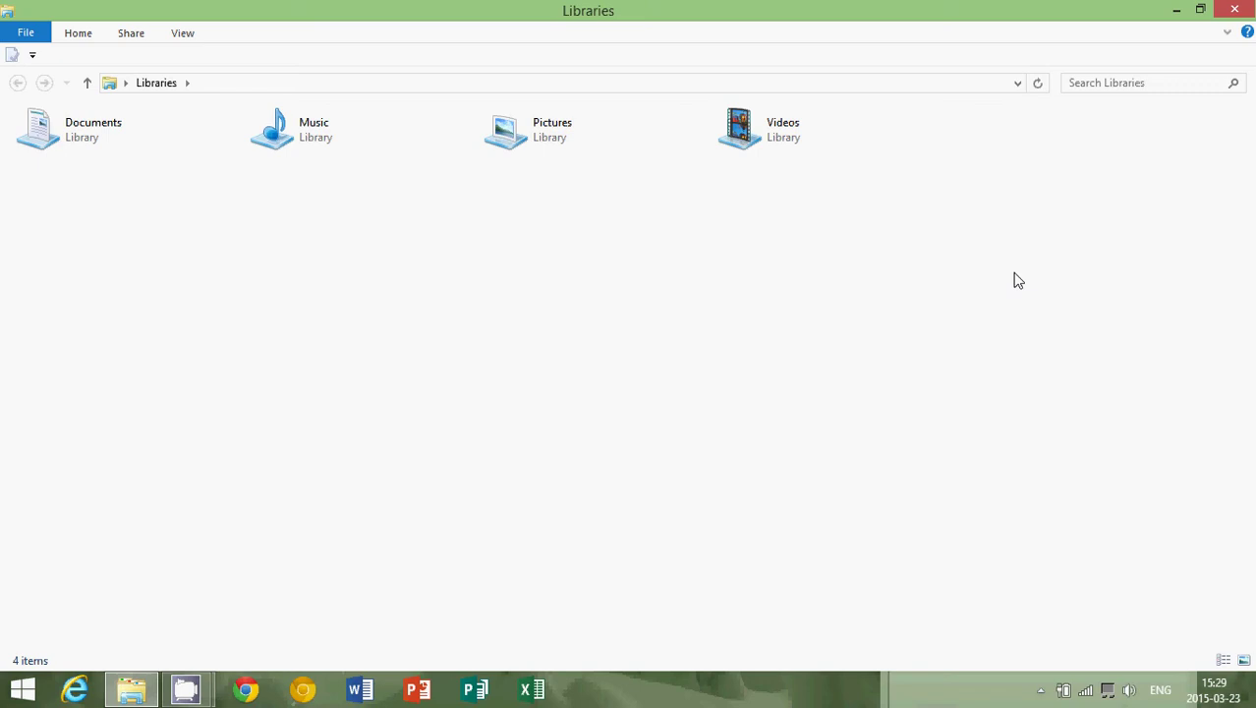
Step: Close the Libraries window and reopen File Explorer on This PC from the taskbar
left_click(1235, 9)
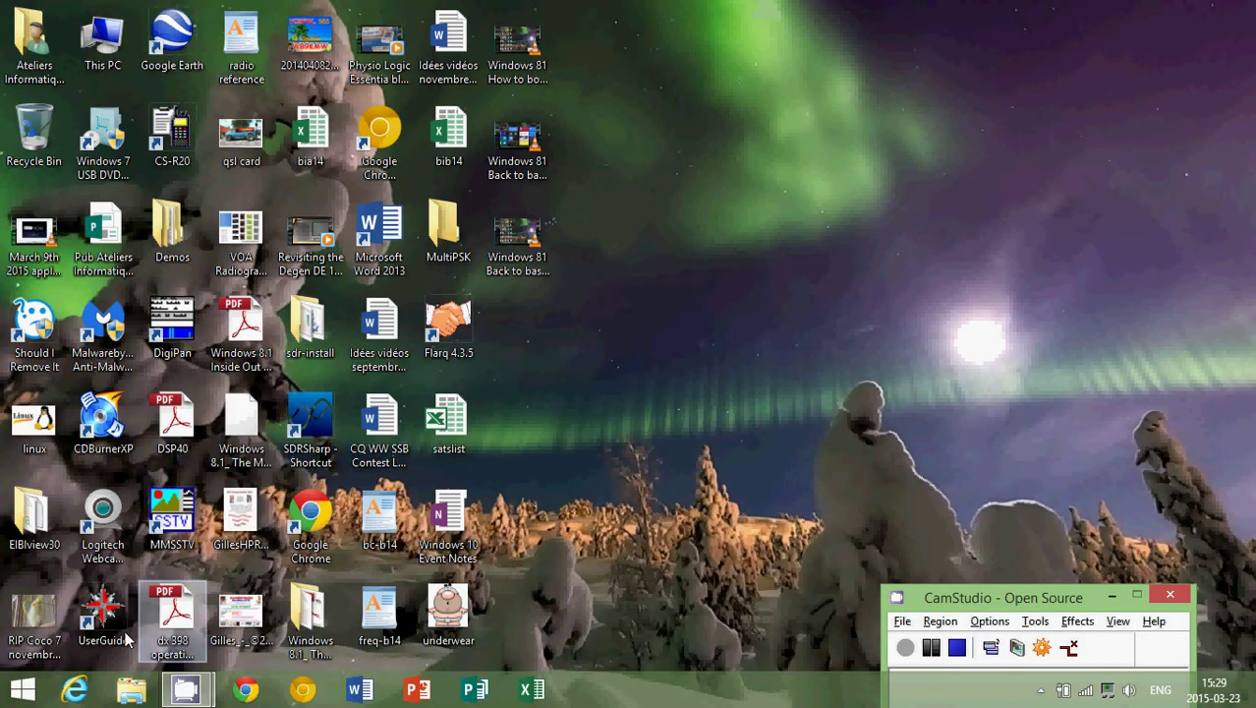
left_click(118, 690)
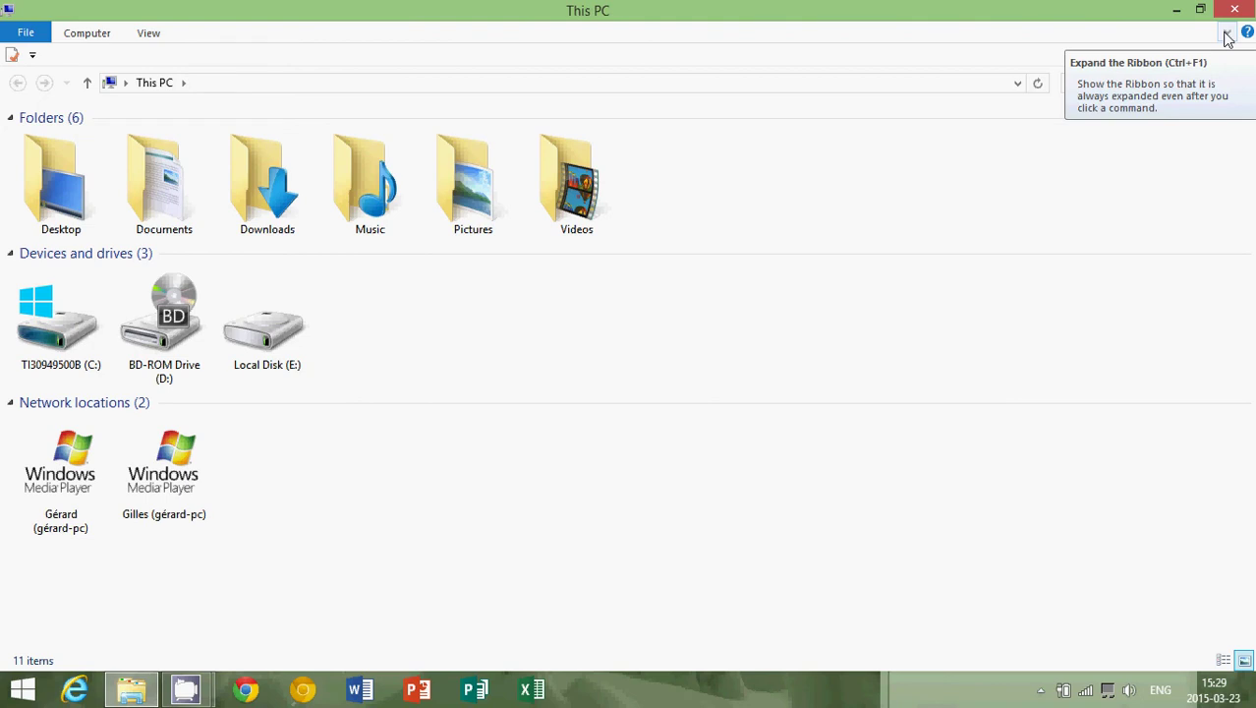
Step: Pin the ribbon expanded and display the View tab's pane, layout and show/hide options
left_click(1227, 35)
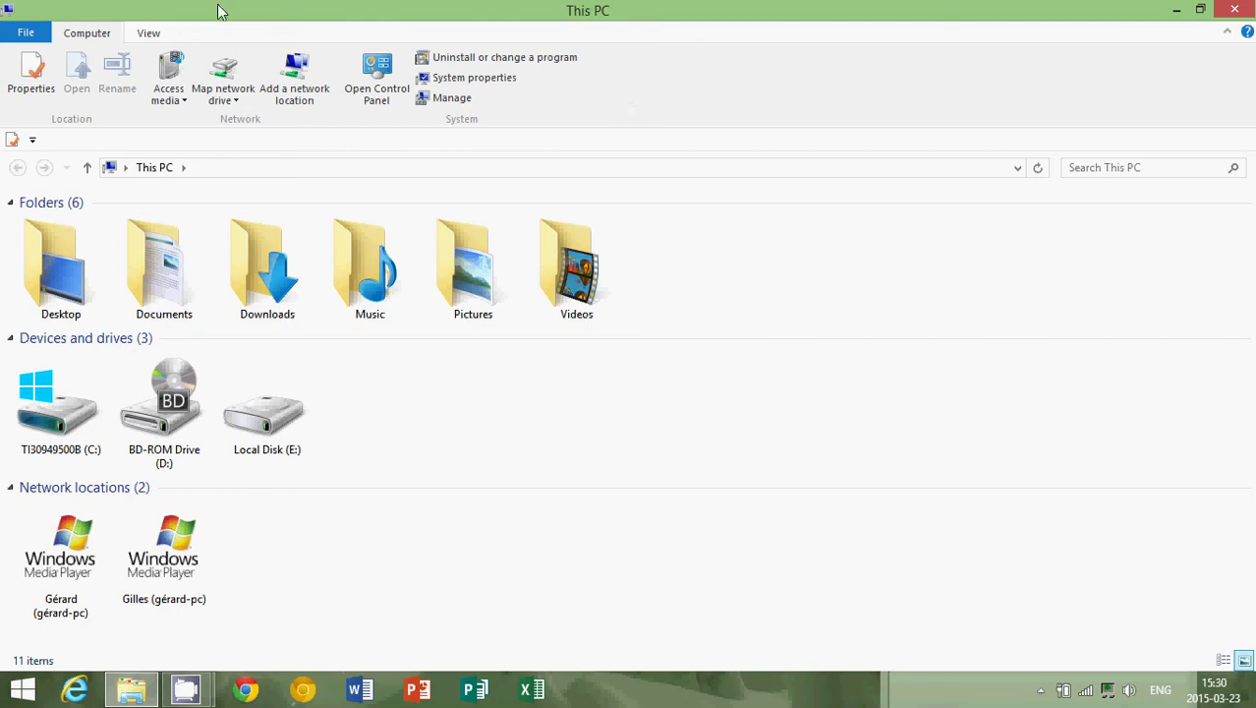
left_click(147, 34)
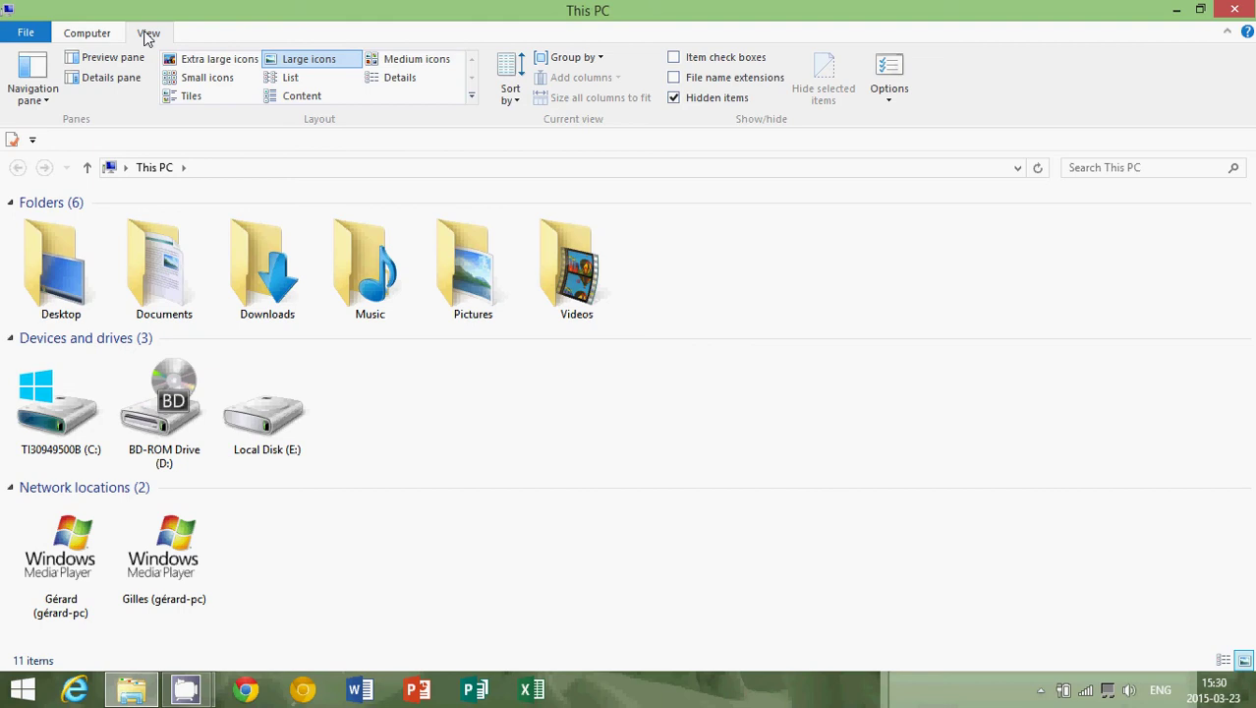
Step: Enable the navigation pane showing OneDrive and This PC, then drag it slightly narrower
left_click(14, 90)
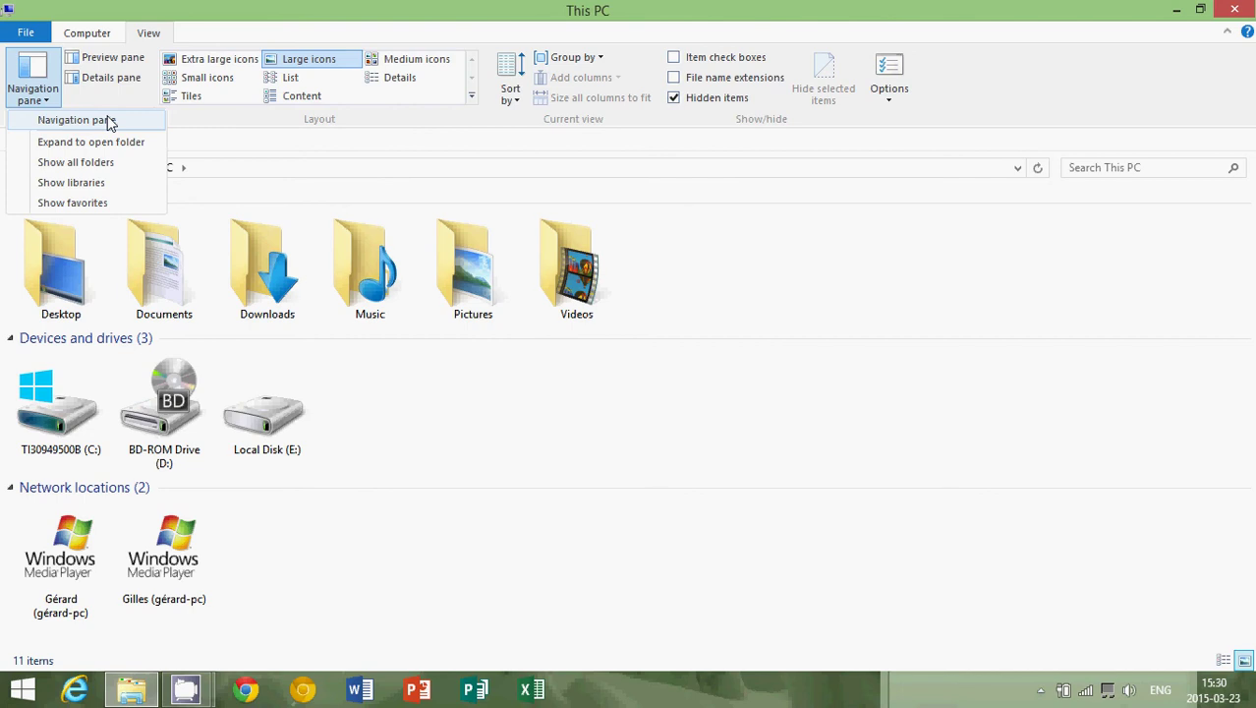
left_click(110, 121)
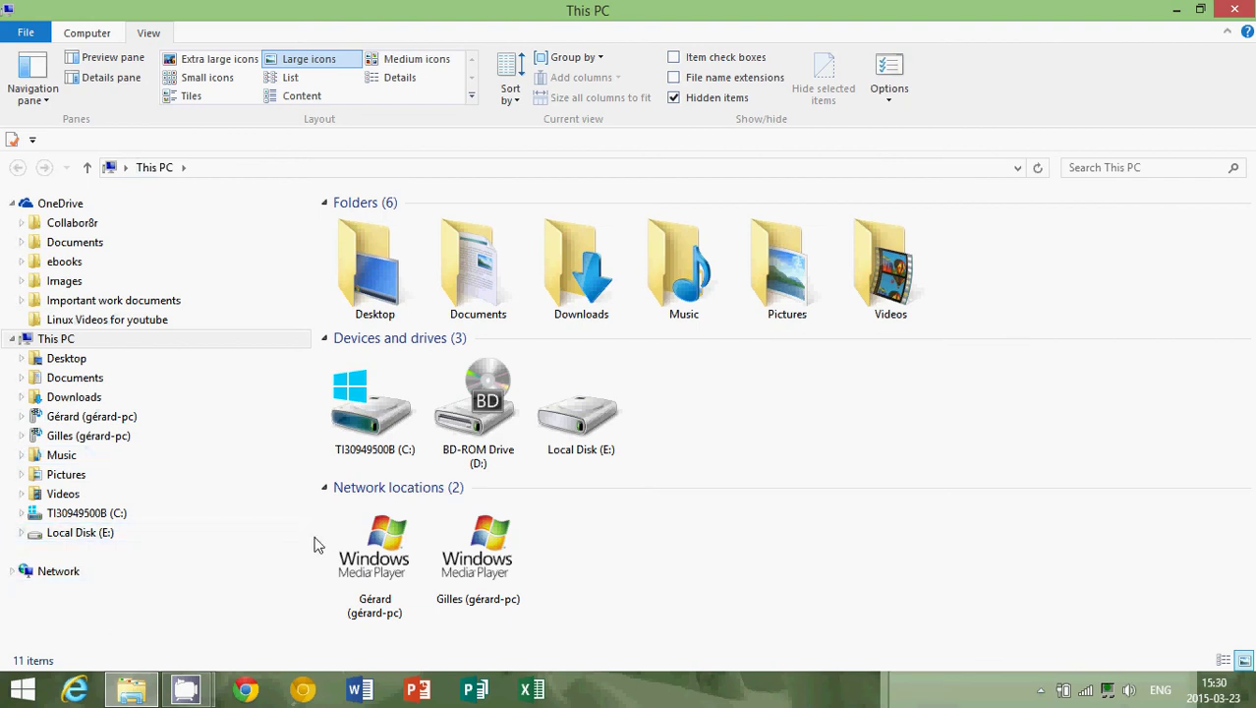
left_click_drag(312, 536, 221, 536)
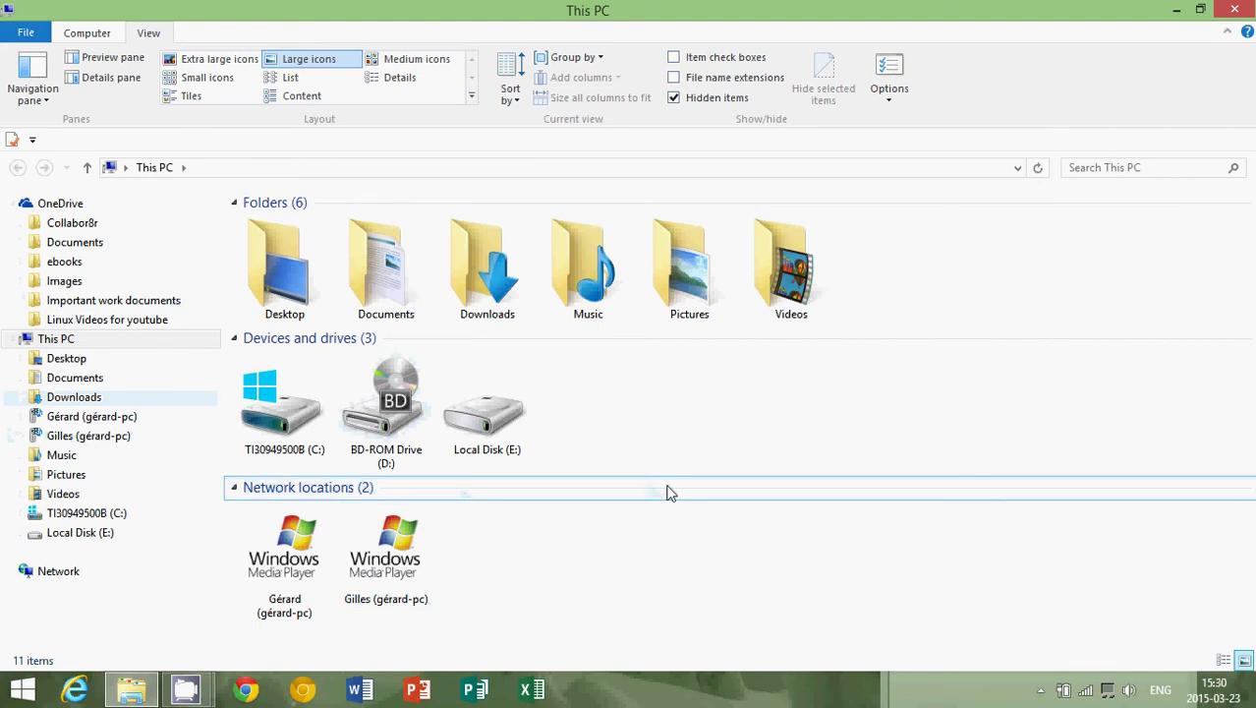
left_click(305, 285)
left_click_drag(305, 285, 316, 311)
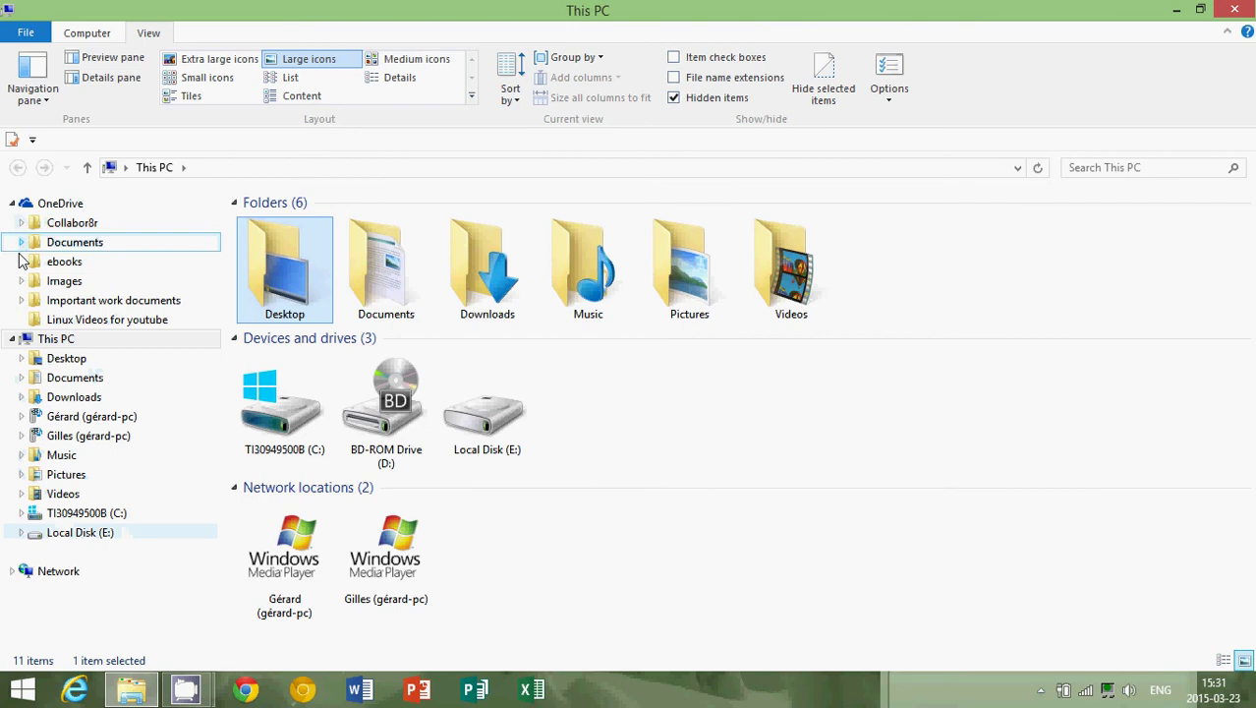
left_click(20, 359)
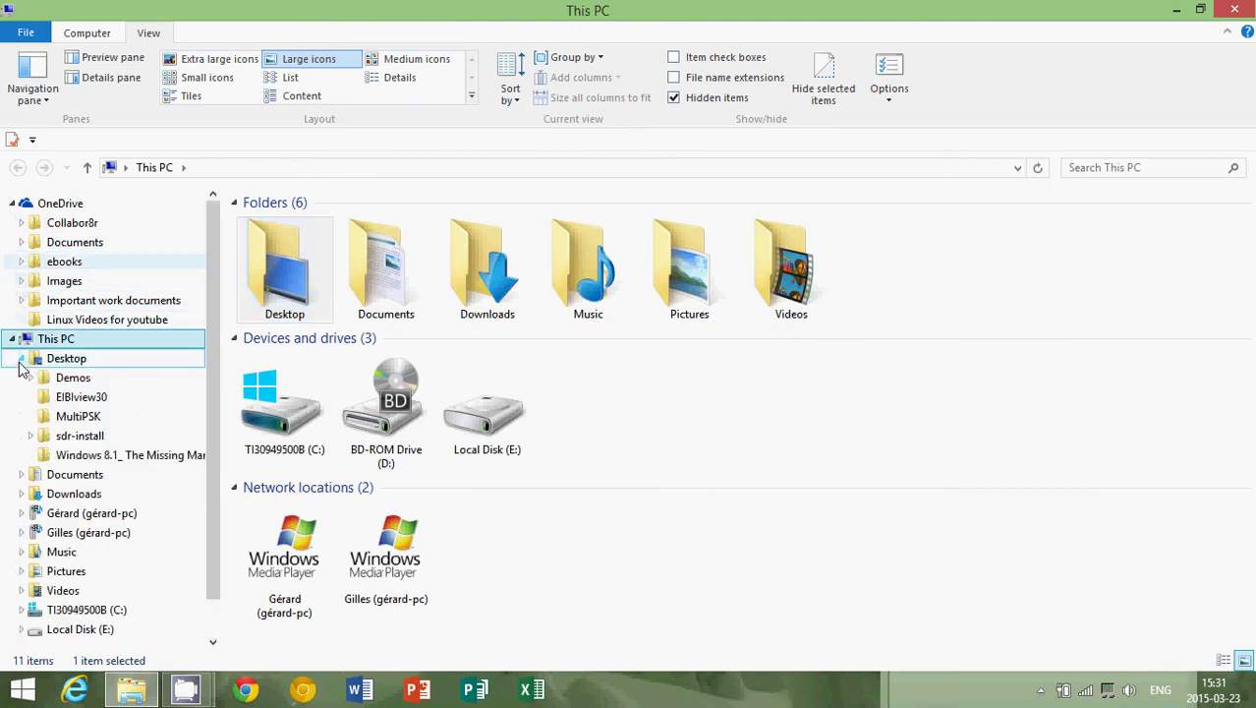
left_click(21, 360)
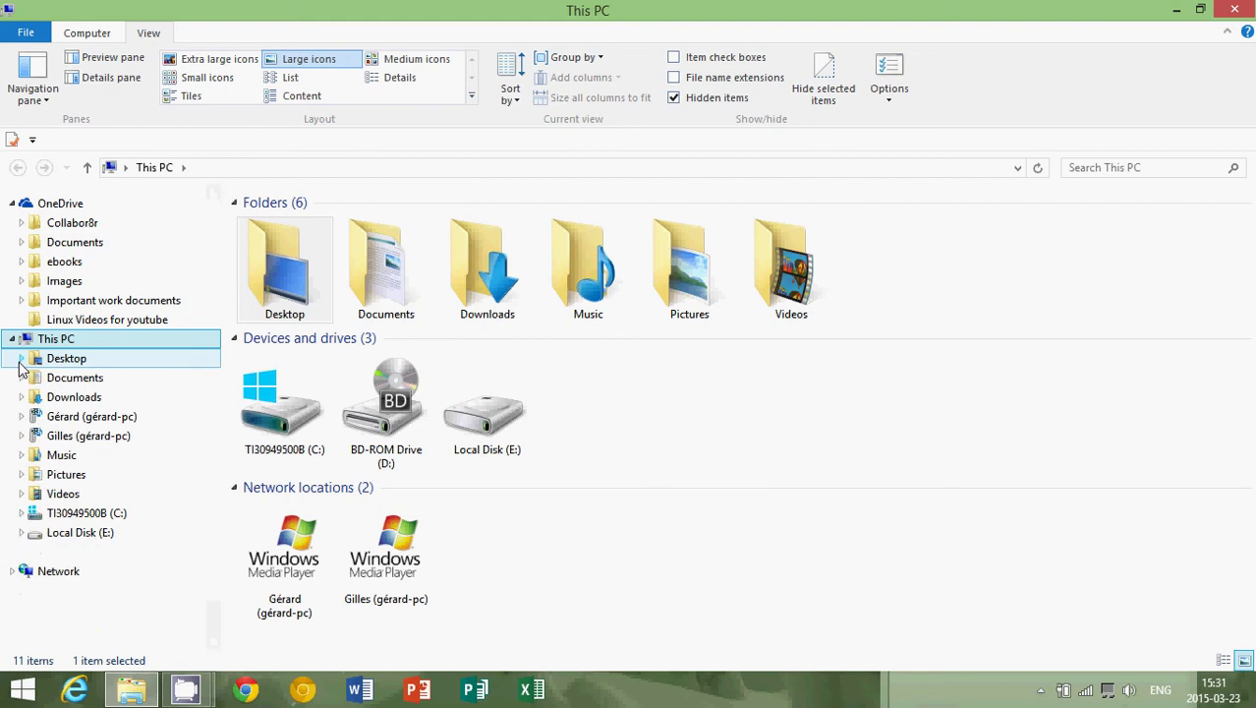
Step: Check 'Expand to open folder' in the Navigation pane dropdown and confirm it is ticked
left_click(36, 90)
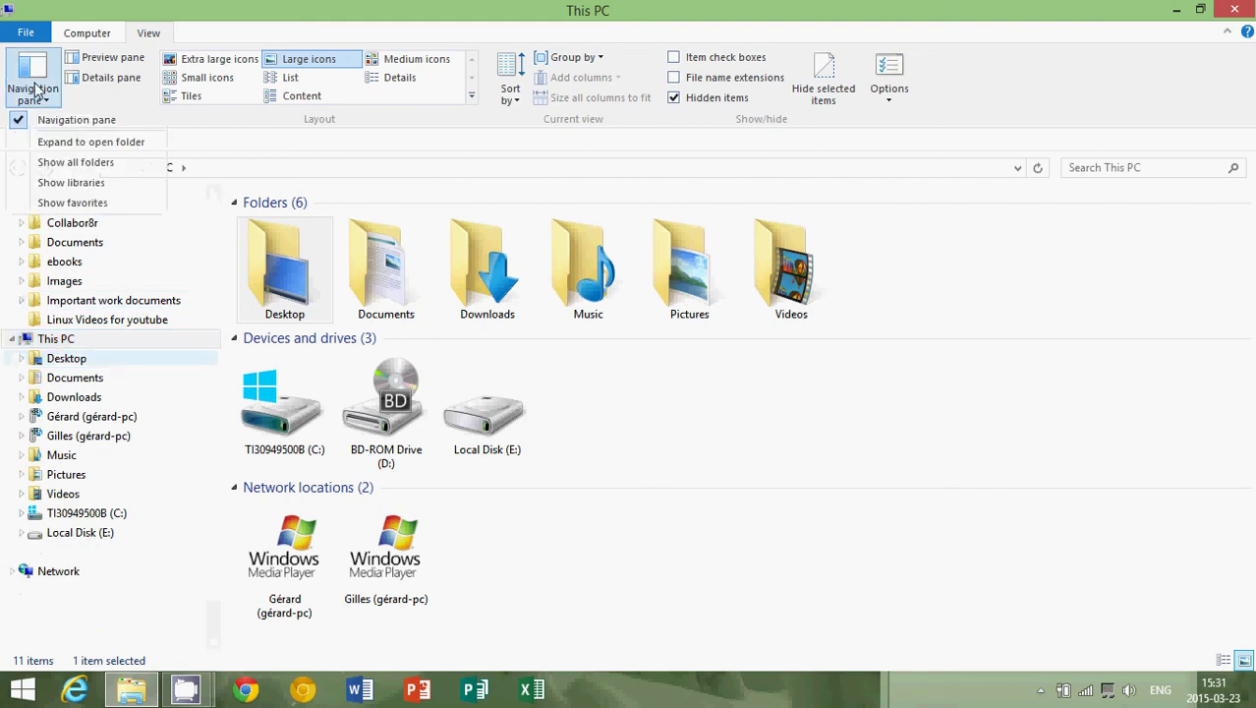
left_click(59, 150)
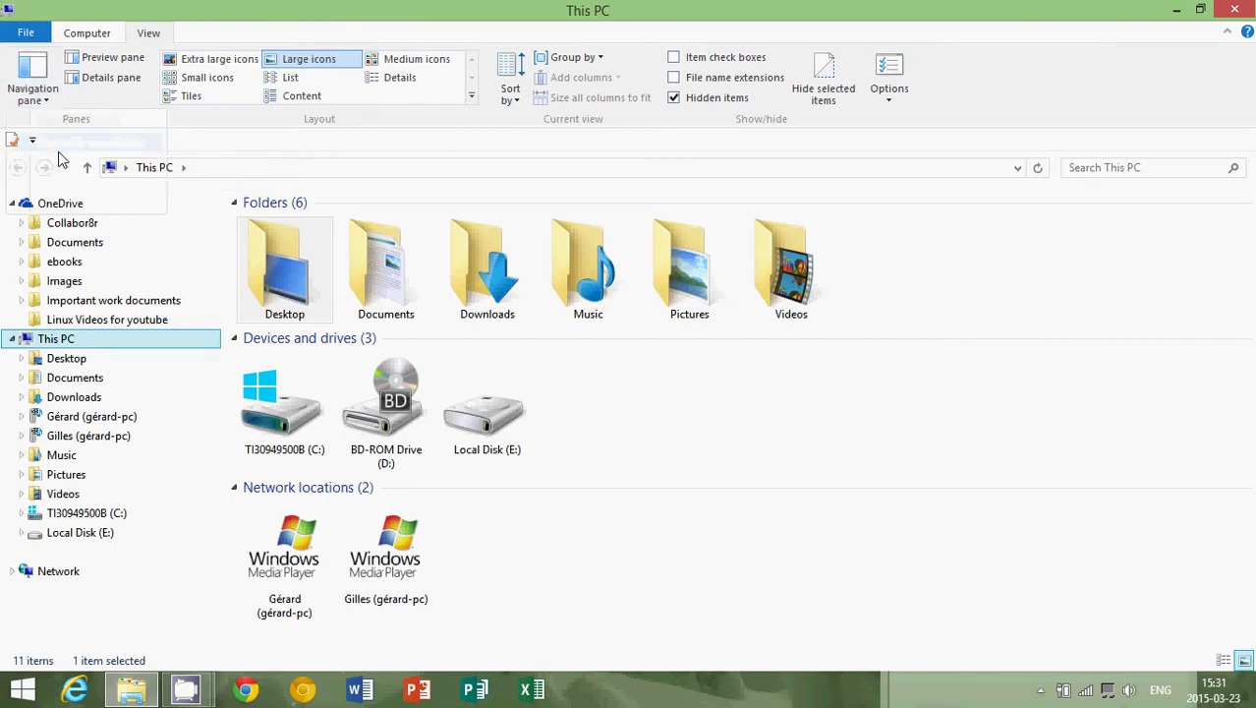
left_click(42, 92)
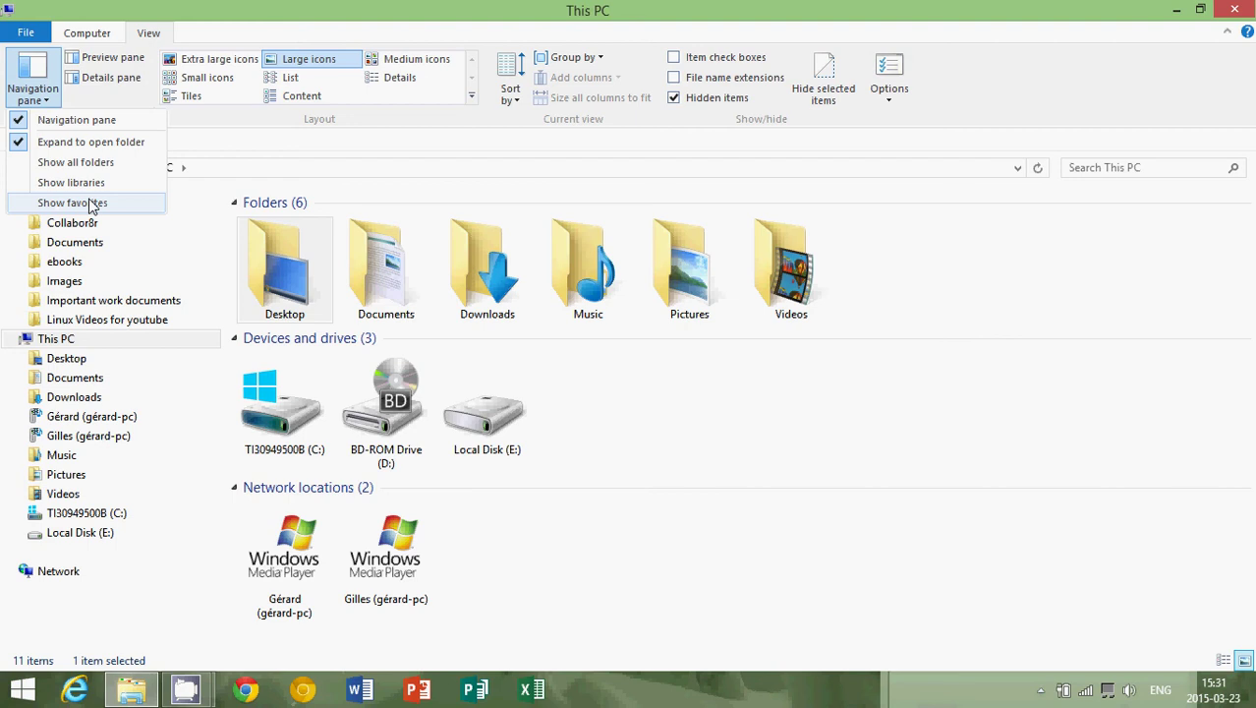
Step: Show the Details pane for the Desktop folder, then briefly check the Options dropdown
left_click(111, 78)
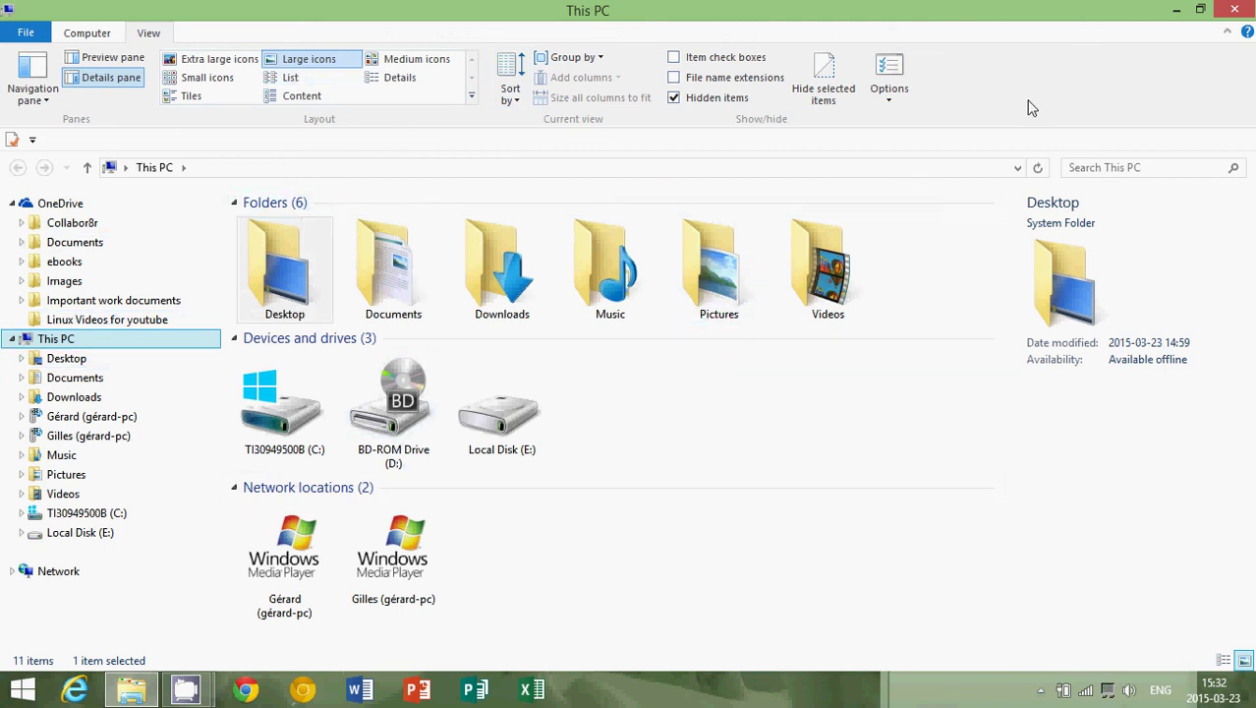
left_click(893, 94)
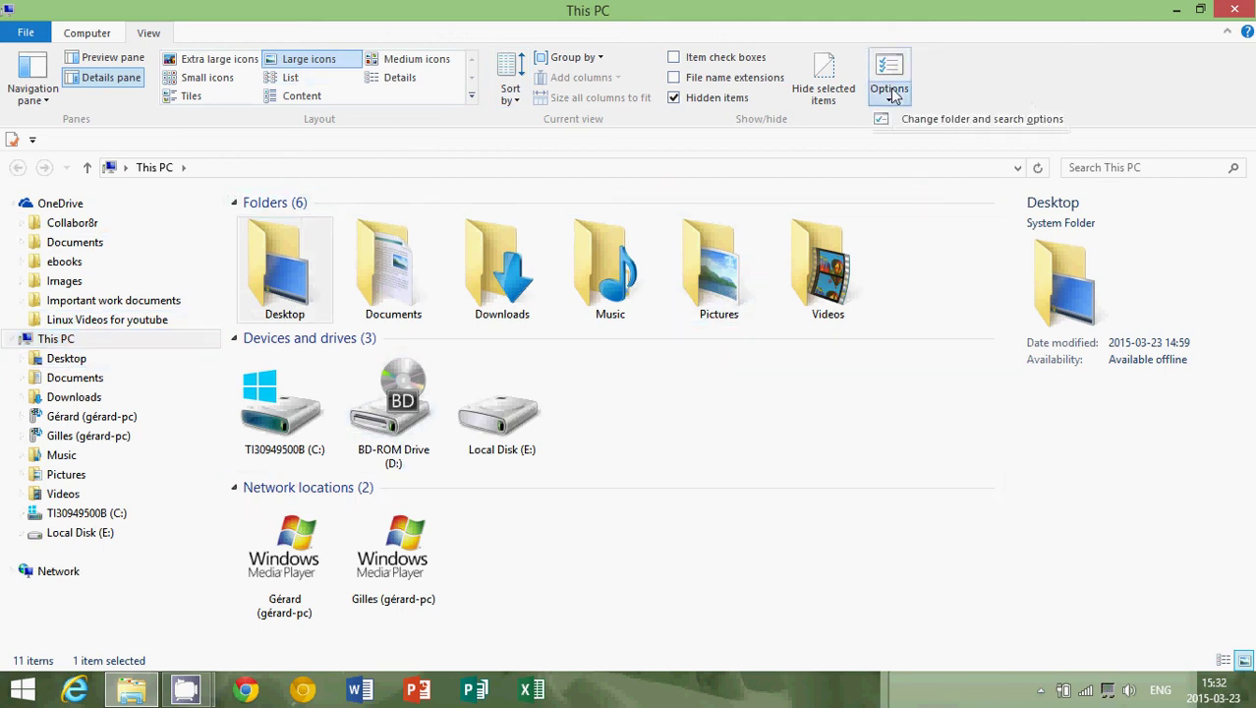
left_click(1018, 76)
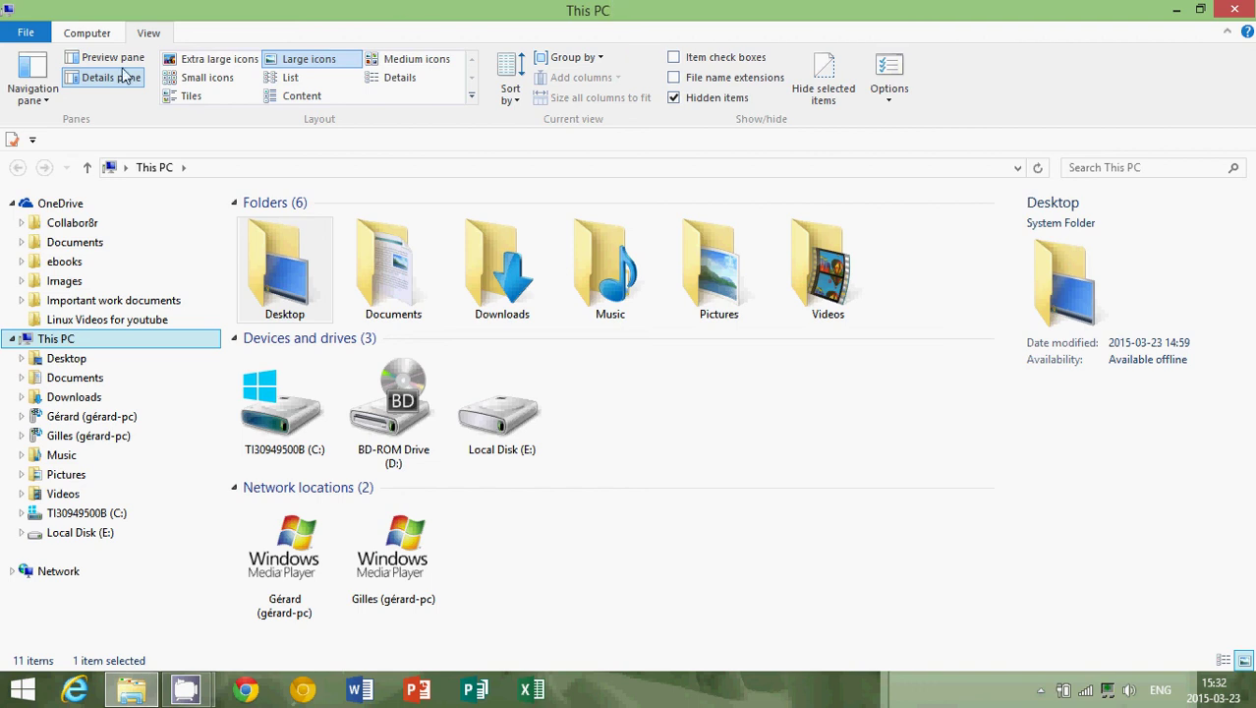
Step: Hide the Details pane, toggle Hidden items off and on, and toggle Item check boxes on and off
left_click(99, 86)
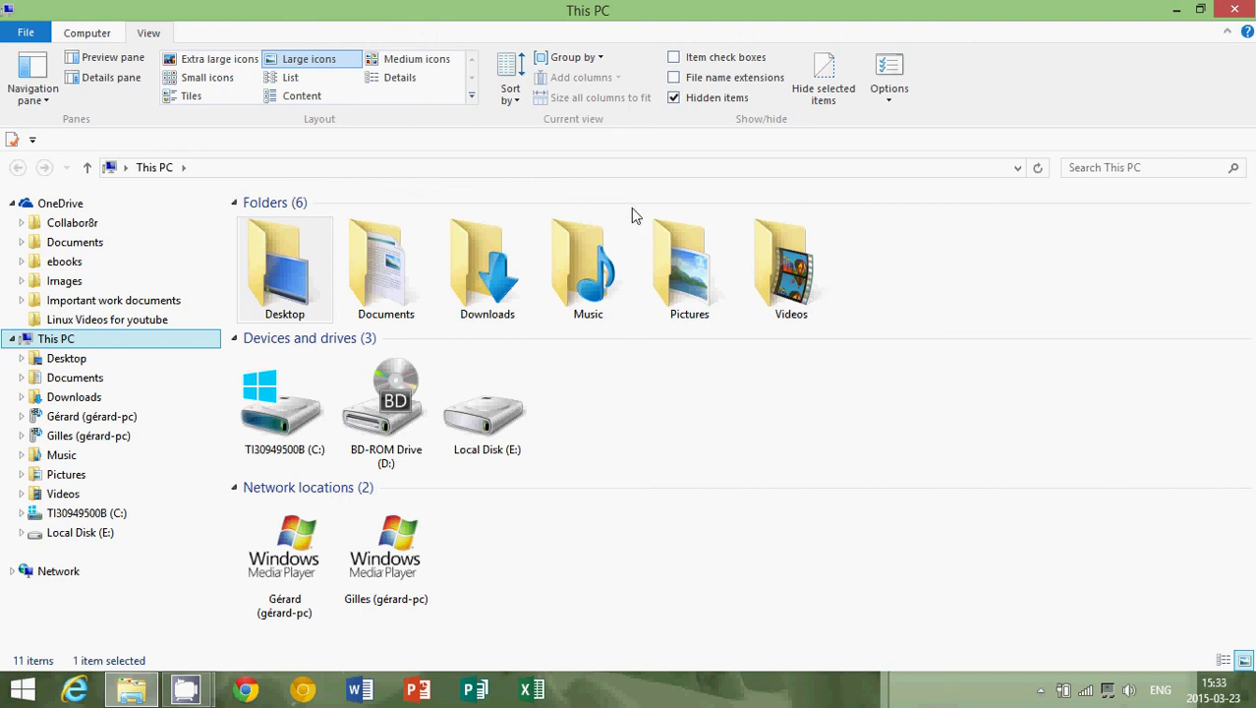
left_click(676, 99)
left_click(674, 98)
left_click(674, 77)
left_click(675, 58)
left_click(675, 58)
Step: Close the This PC window to return to the Windows 8.1 desktop
left_click(1235, 11)
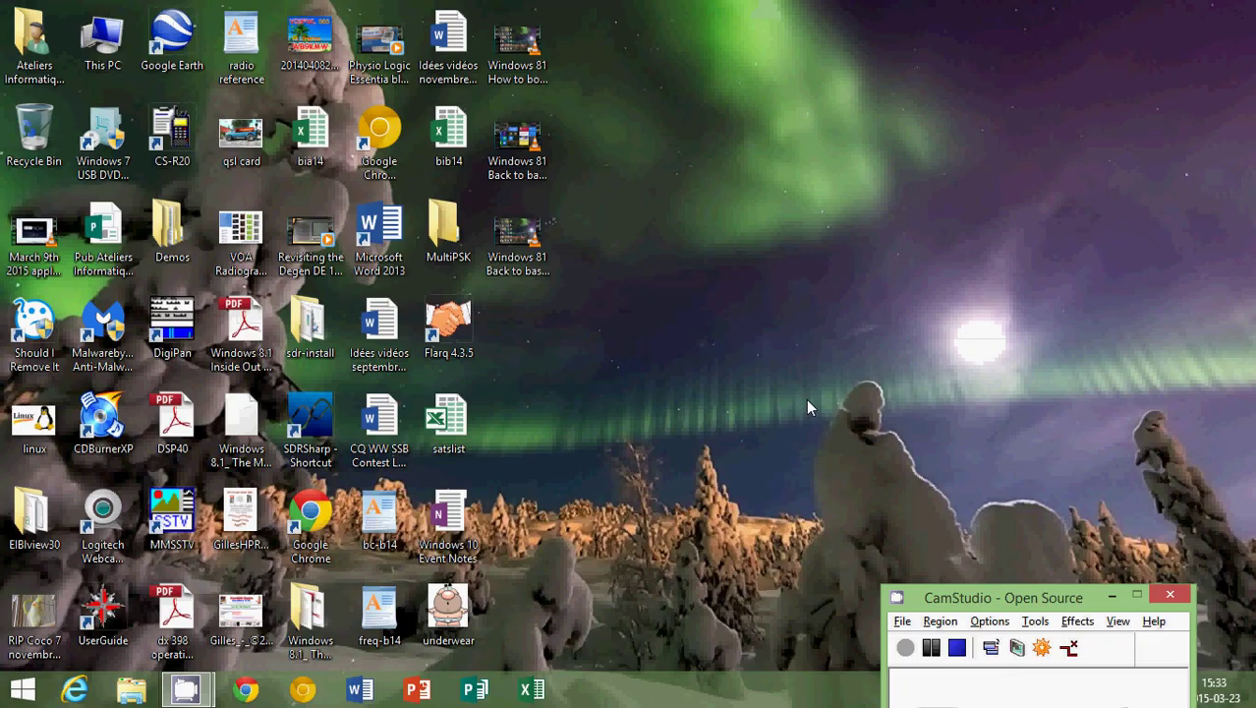